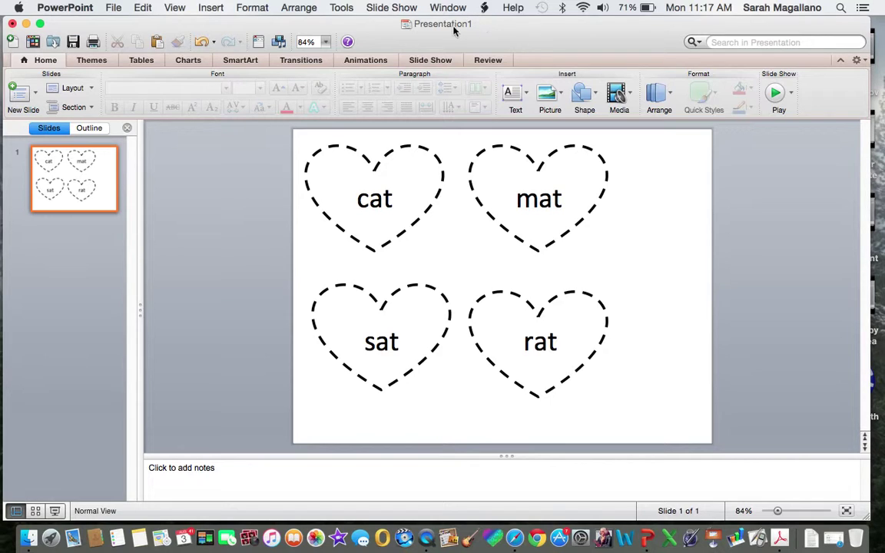
Insert a text box across the middle of the slide with centred alignment and font size 90
click(206, 8)
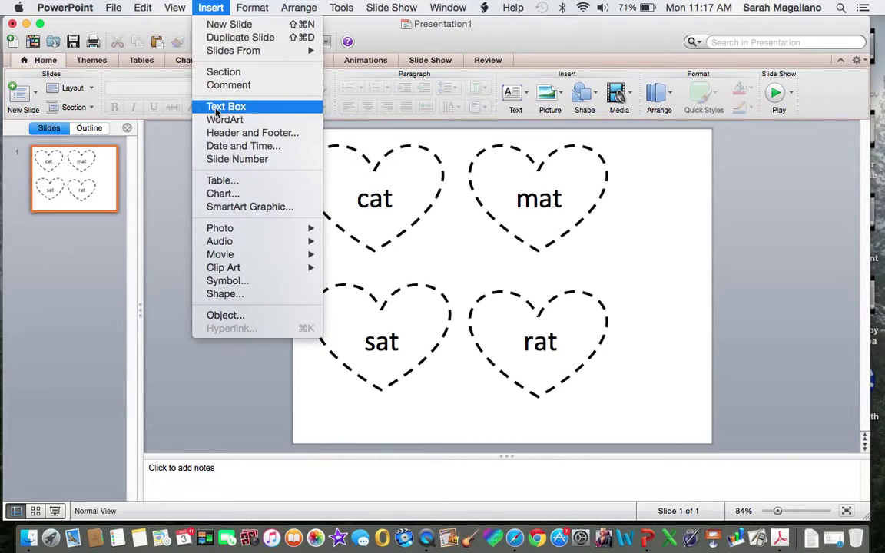
click(217, 110)
drag(367, 251, 675, 310)
click(368, 108)
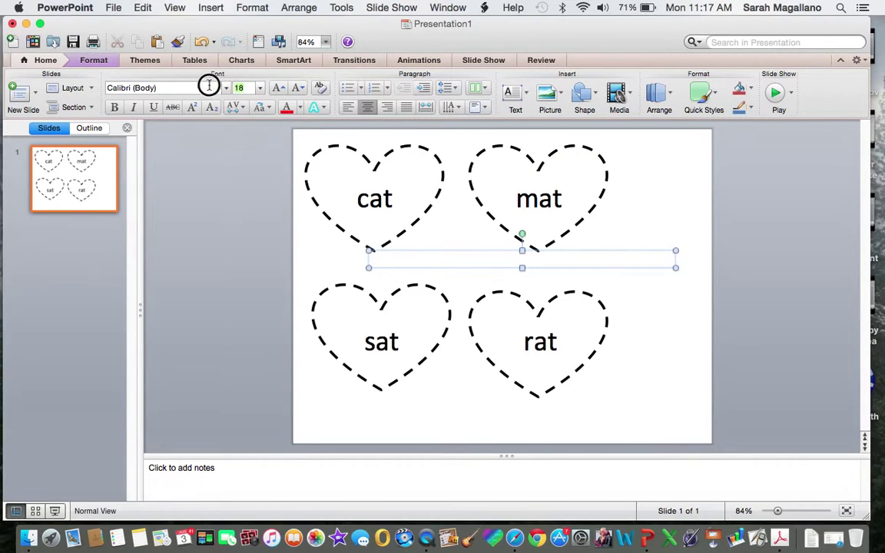
click(240, 87)
text(90)
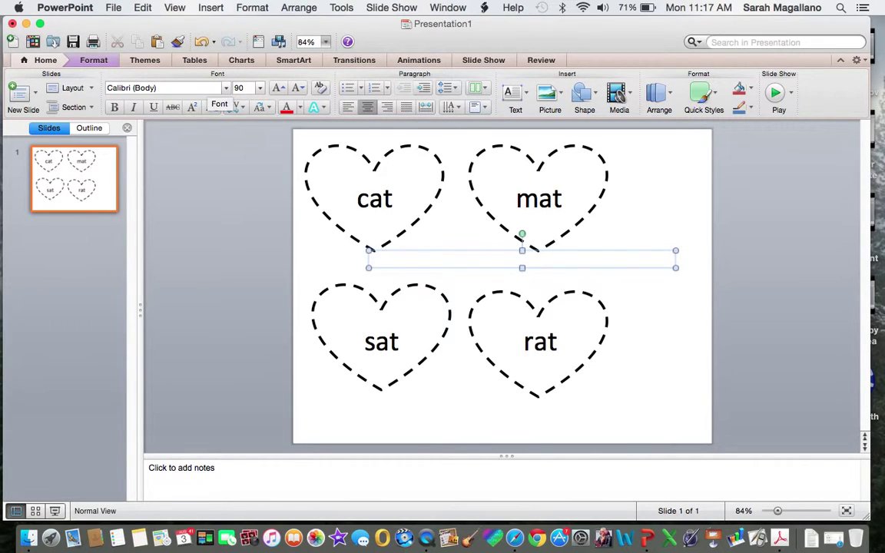
key(Return)
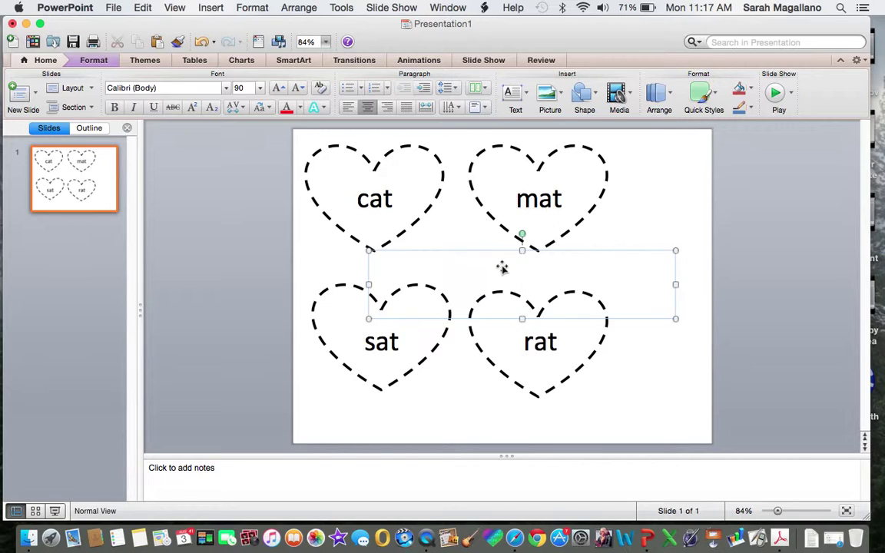
Enter "Preview" in the new text box and set its font to AAClaire
click(515, 295)
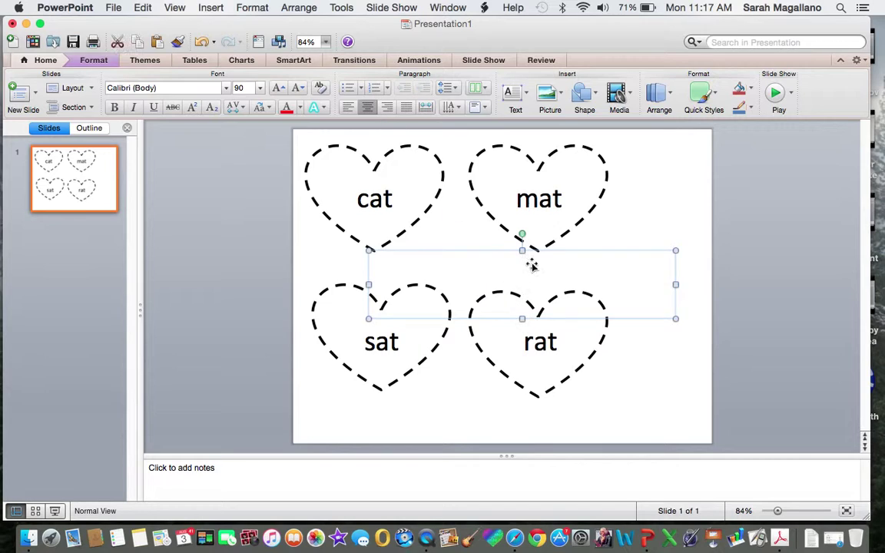
click(505, 278)
text(Preview)
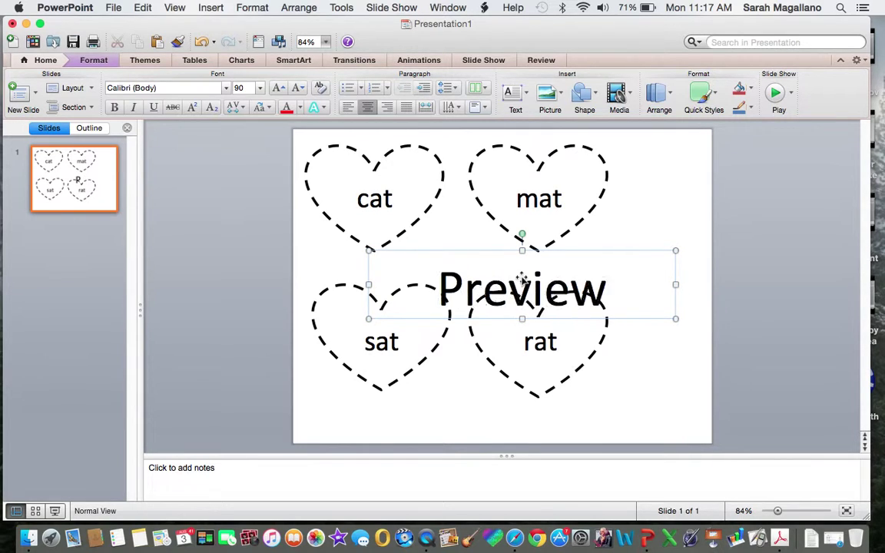
double_click(472, 291)
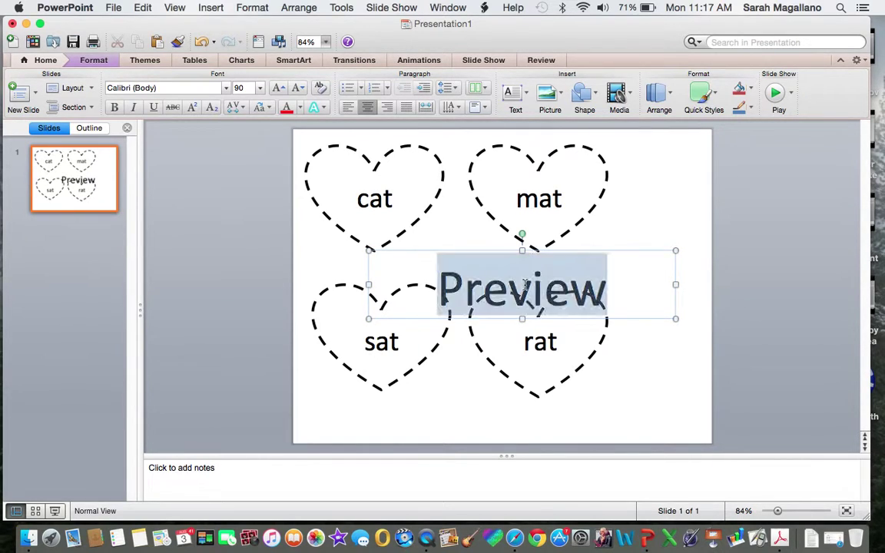
click(226, 90)
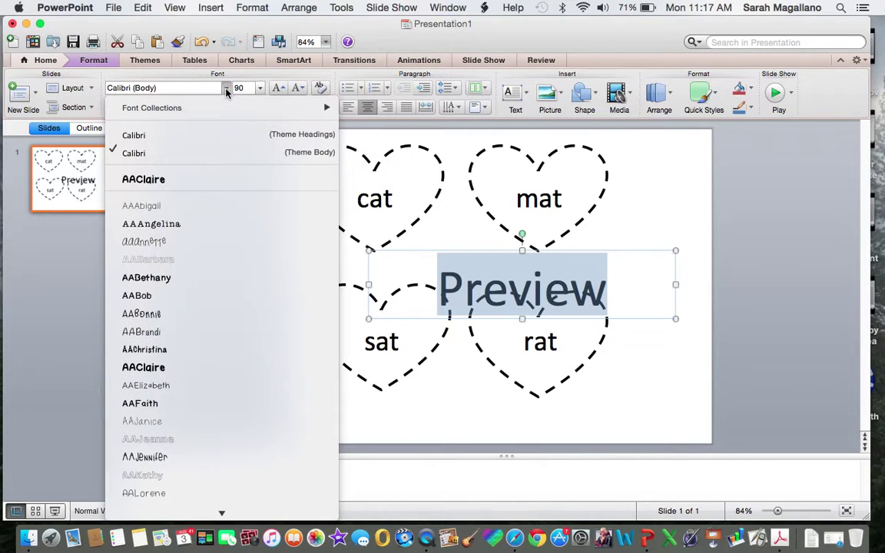
click(158, 181)
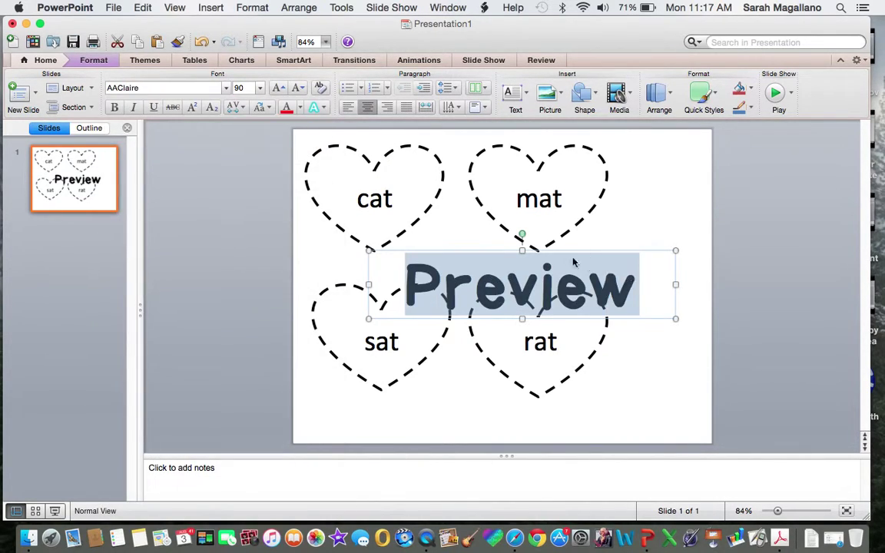
Move the Preview text box over the cat heart and rotate it counterclockwise so the word runs diagonally upward
drag(553, 254, 456, 151)
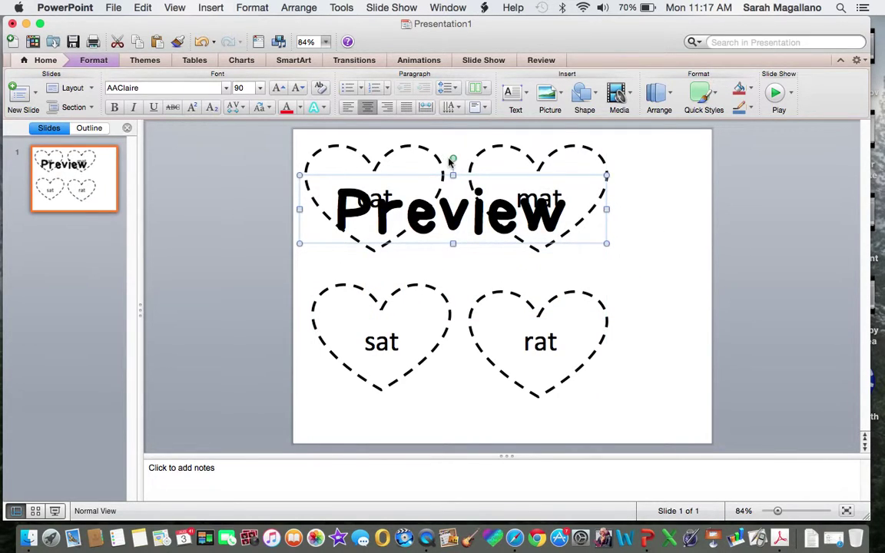
drag(450, 161, 353, 150)
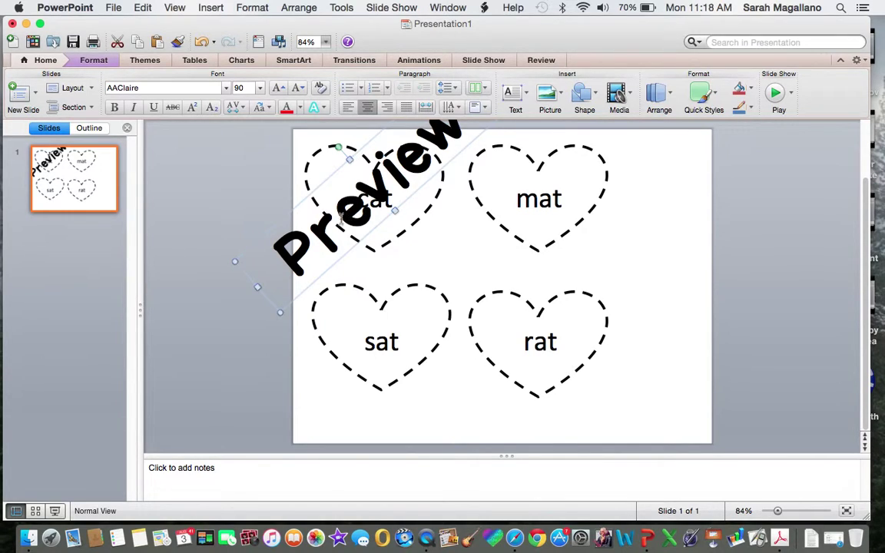
Set the solid fill transparency of the Preview text to 75%
double_click(339, 222)
scroll(339, 222, up, 2)
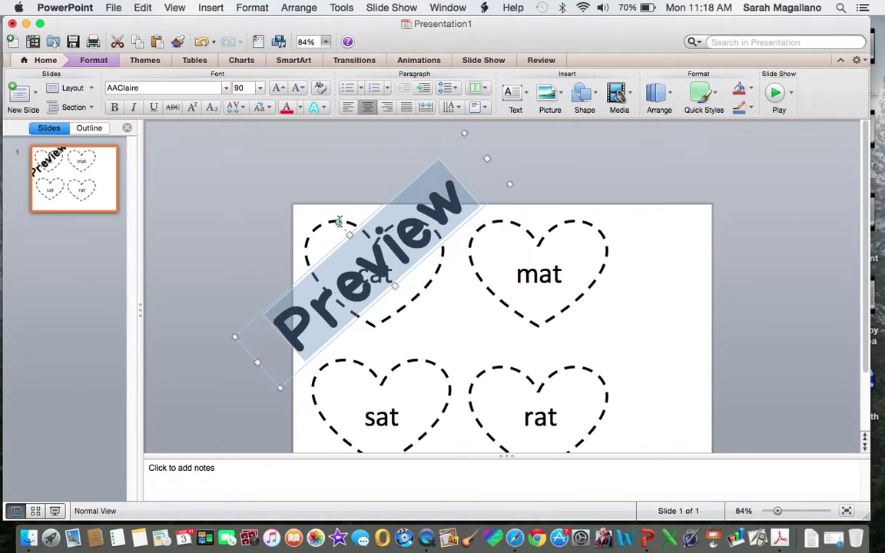
right_click(350, 280)
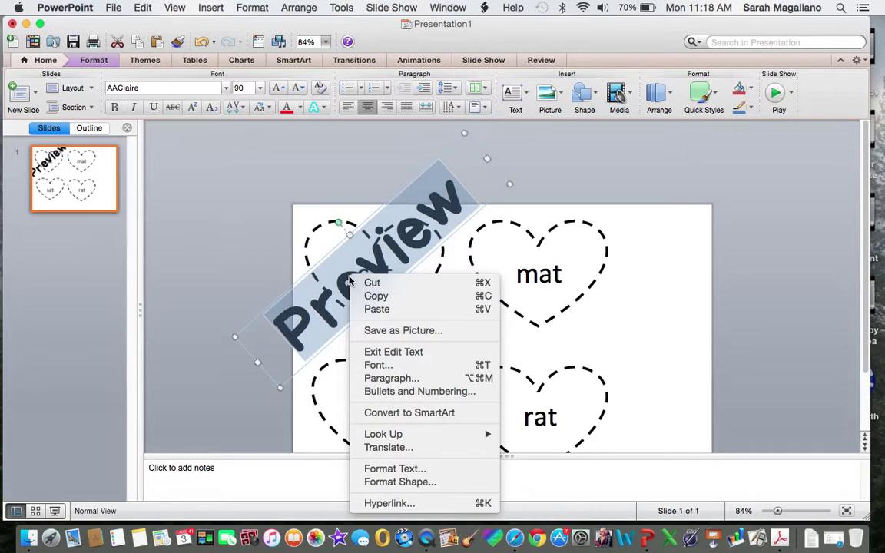
click(414, 470)
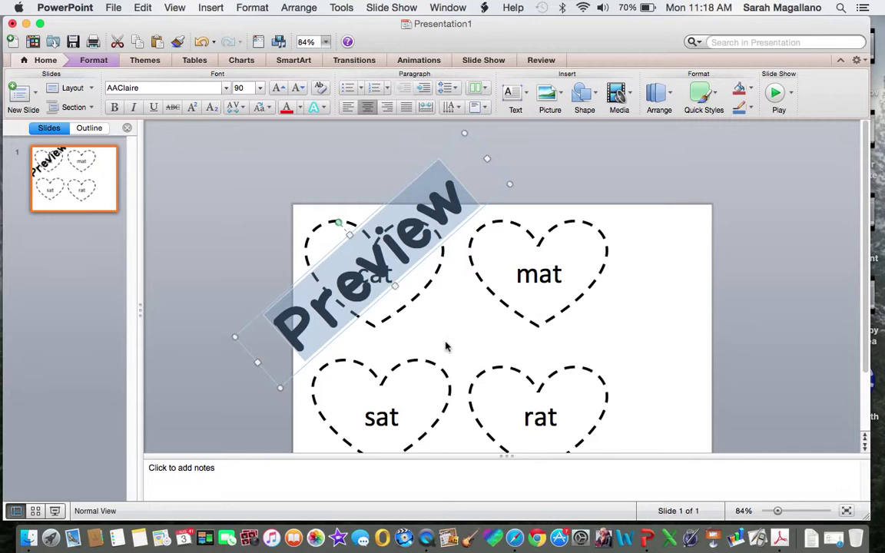
key(super+t)
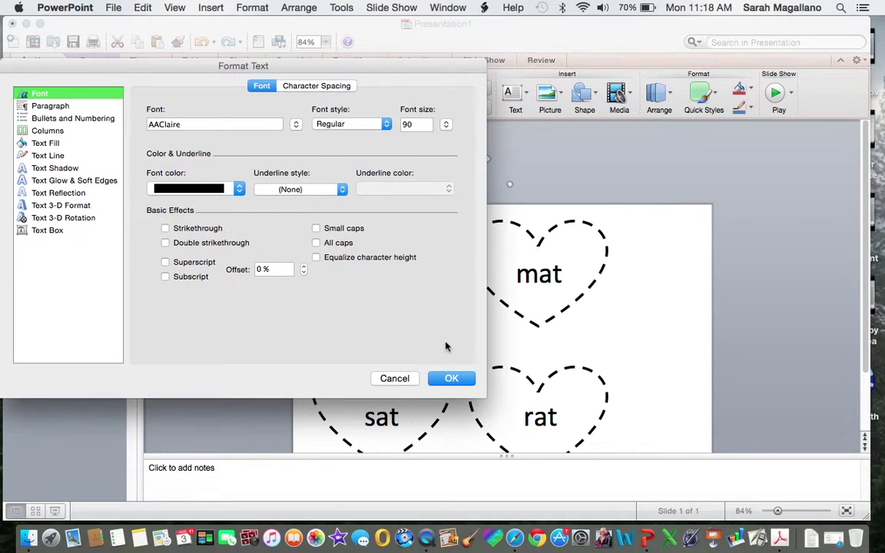
click(49, 143)
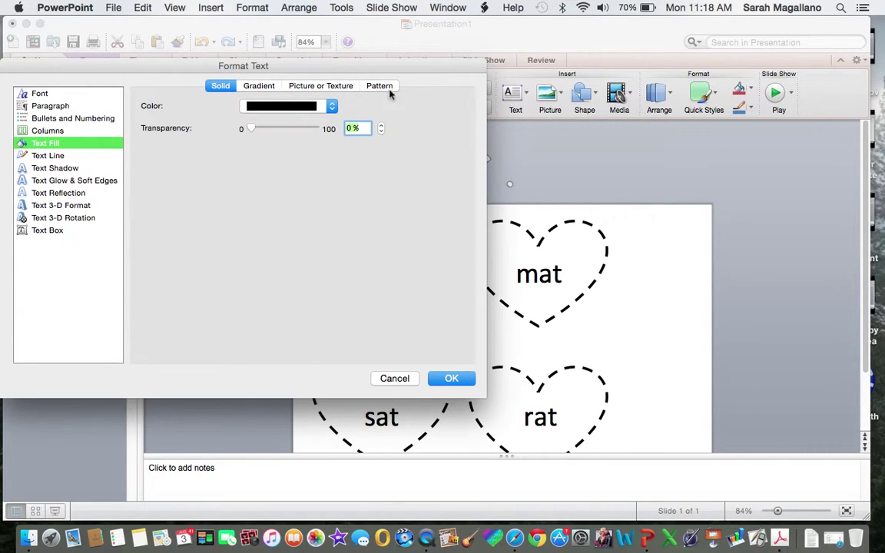
drag(352, 65, 652, 10)
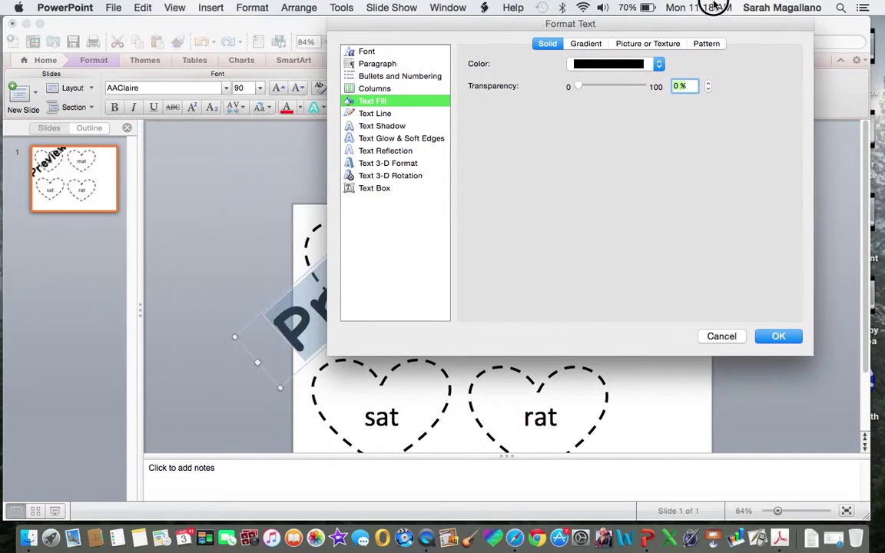
drag(551, 23, 669, 26)
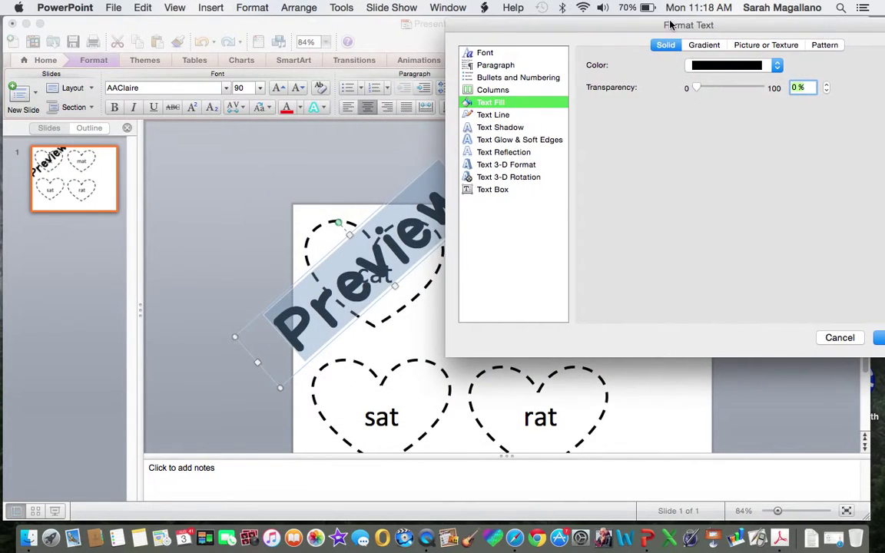
drag(698, 87, 745, 90)
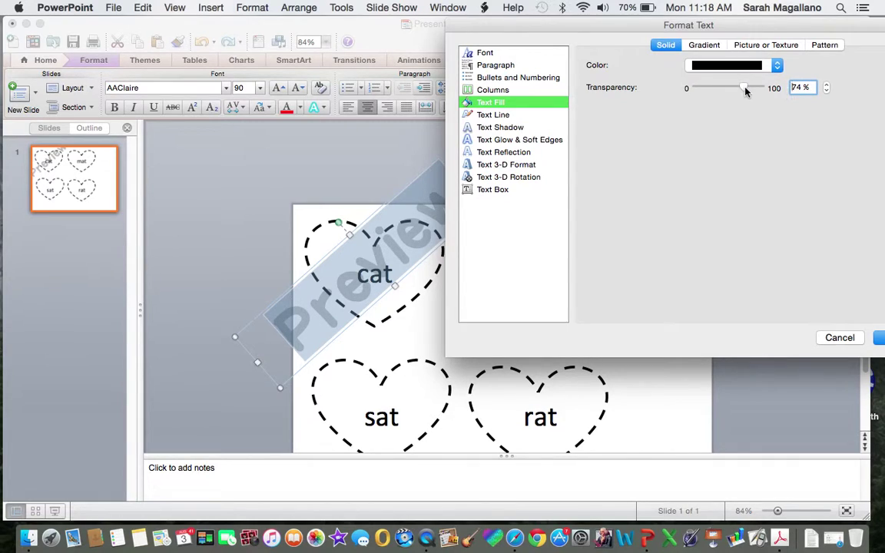
drag(744, 89, 745, 90)
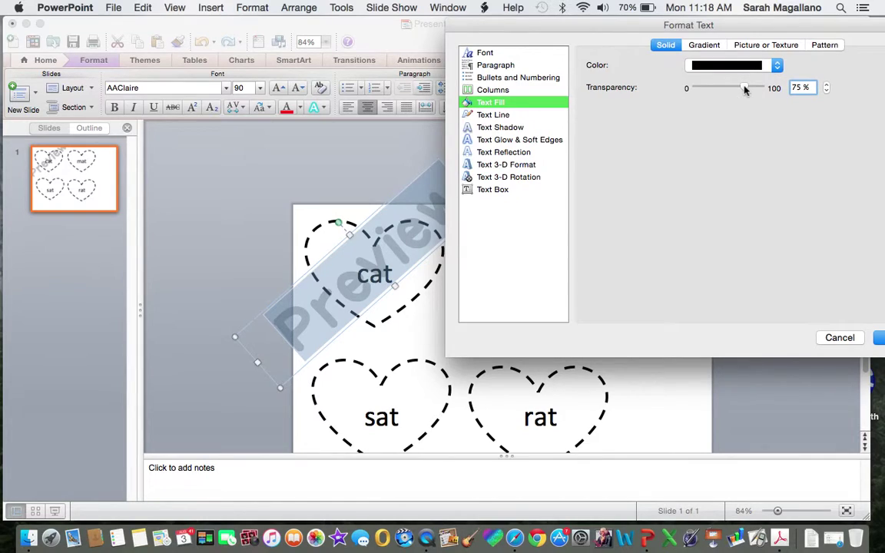
click(827, 92)
click(827, 90)
drag(873, 30, 800, 34)
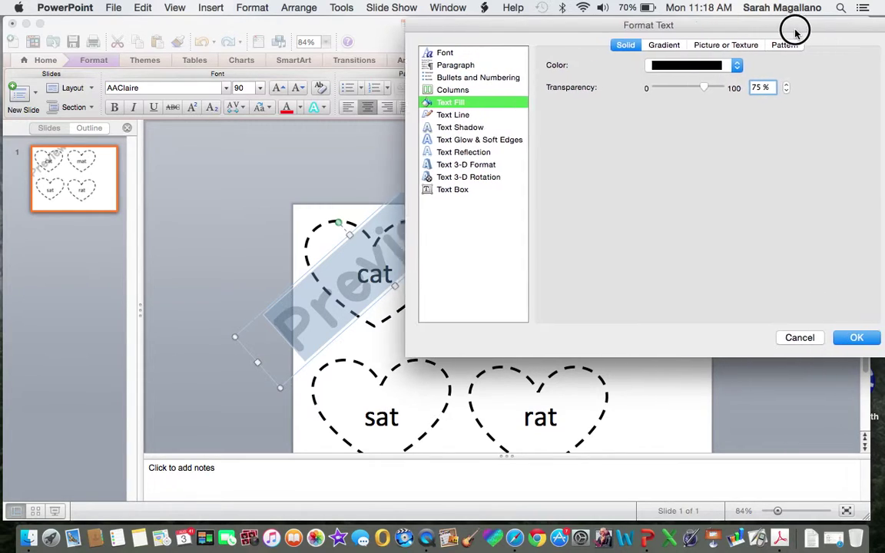
click(820, 339)
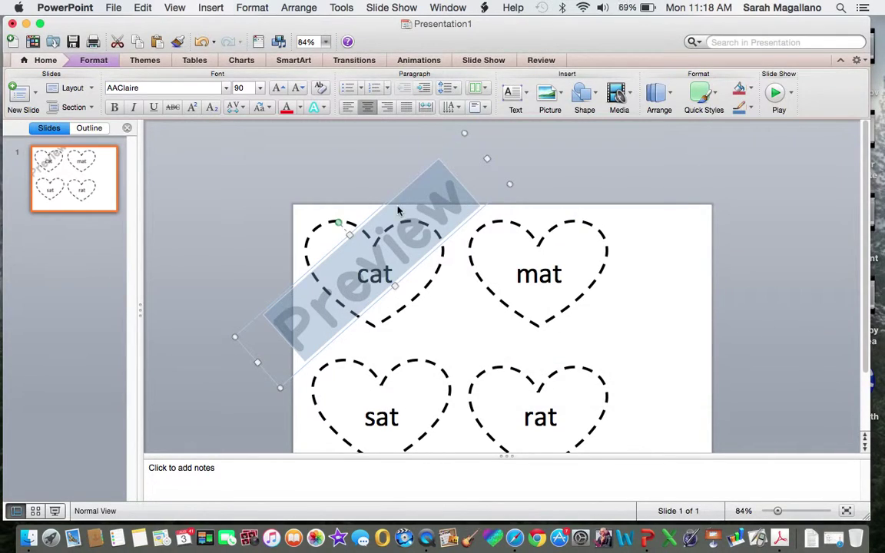
Duplicate the diagonal Preview text box by pasting four copies of it onto the slide
click(361, 177)
click(324, 257)
scroll(245, 260, down, 5)
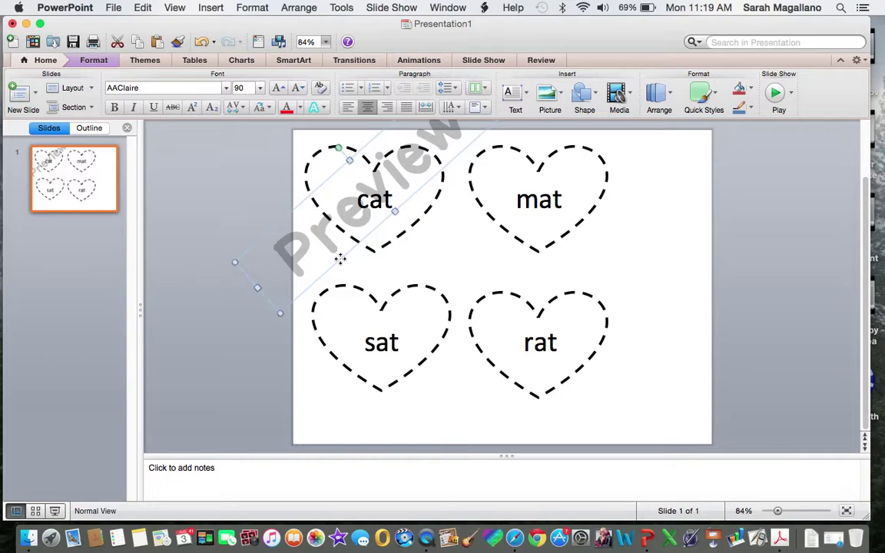
key(super+v)
key(super+v)
key(super+v)
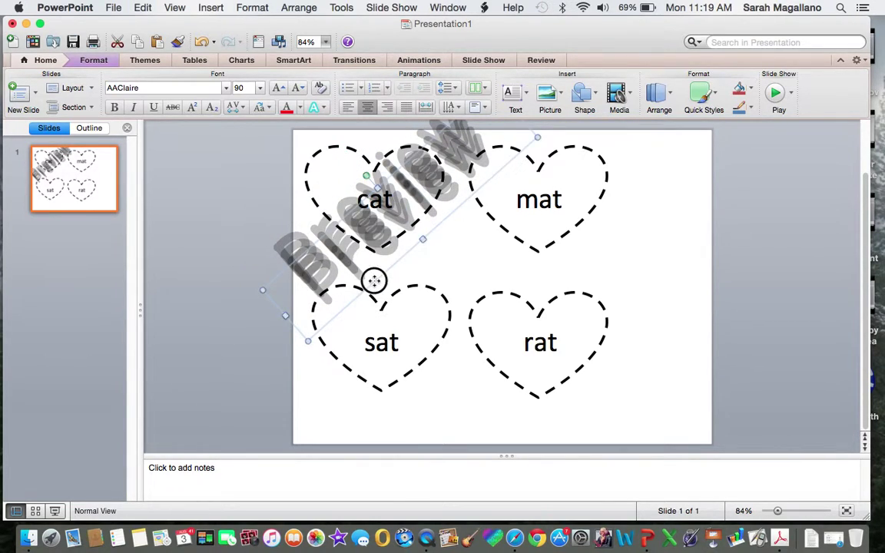
Spread the Preview copies over the sat, mat and rat hearts and the gap between the cat and sat hearts
drag(374, 280, 367, 407)
click(338, 269)
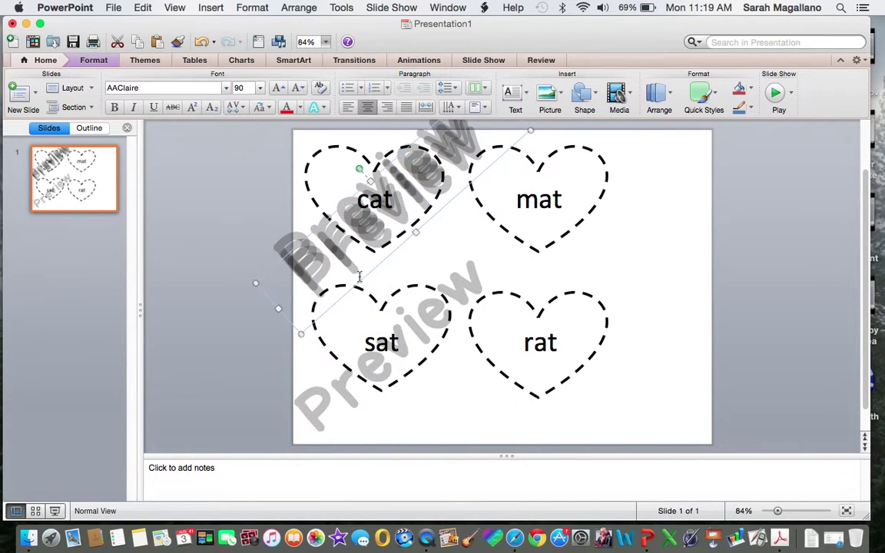
drag(359, 277, 589, 204)
click(338, 253)
drag(322, 245, 595, 393)
click(348, 254)
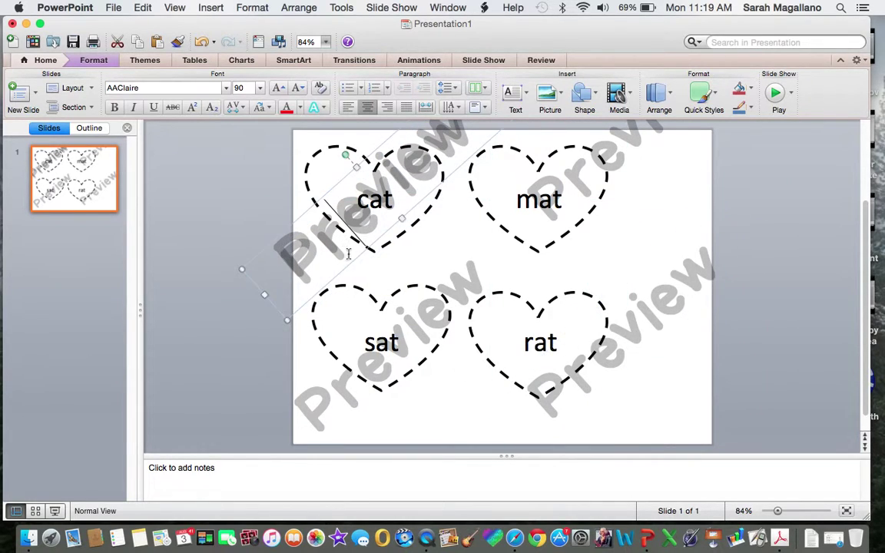
drag(348, 253, 401, 371)
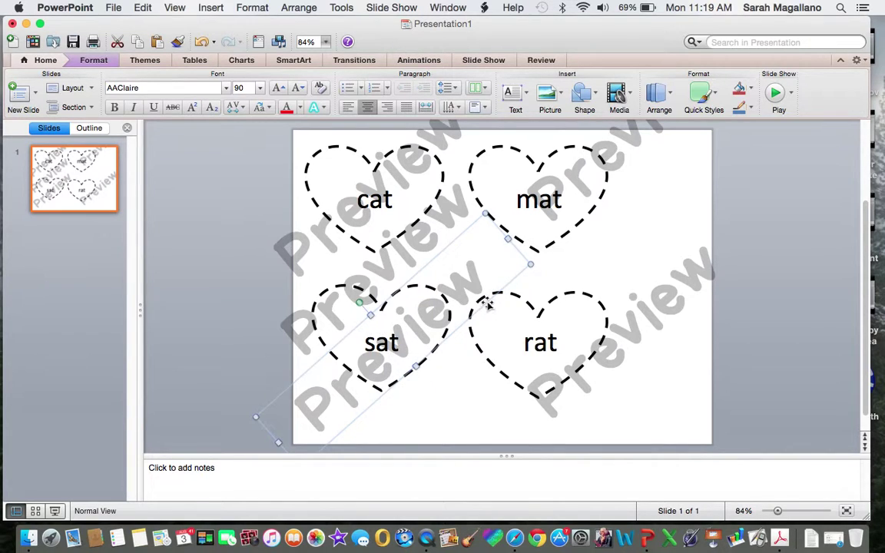
drag(488, 302, 512, 323)
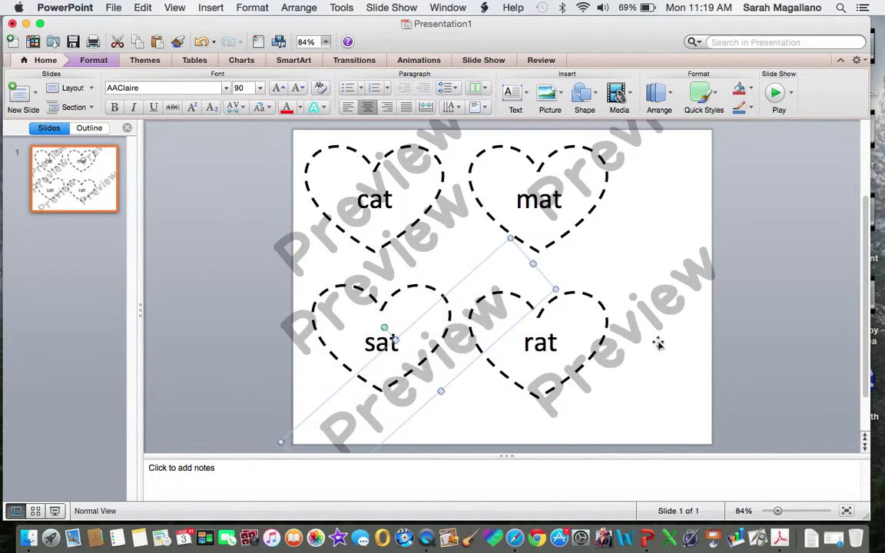
click(256, 218)
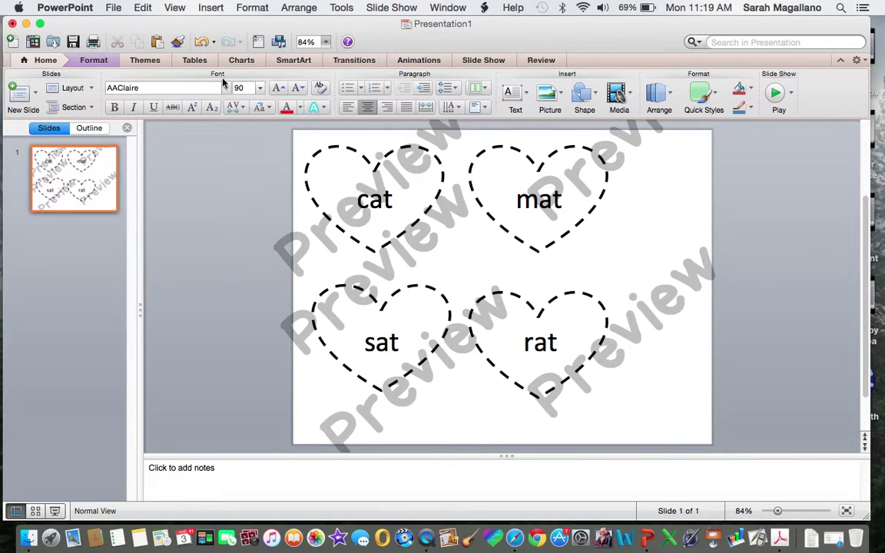
Add a text box below the rat heart containing the © symbol, 2015 and the author's full name
click(210, 8)
click(225, 105)
drag(460, 413, 617, 432)
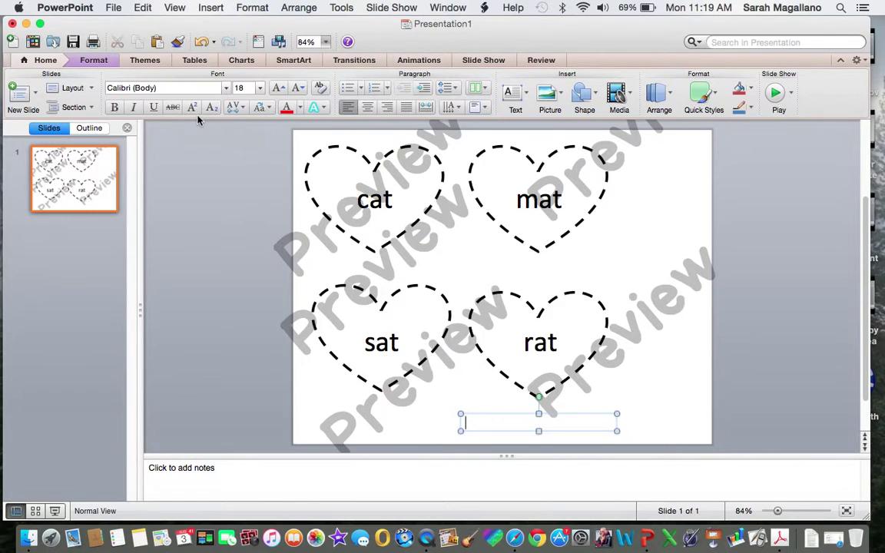
click(206, 7)
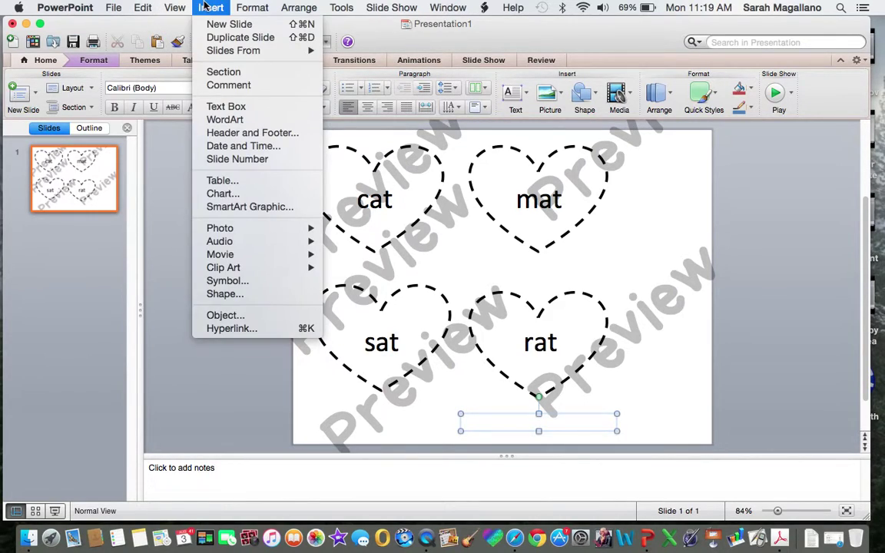
click(214, 291)
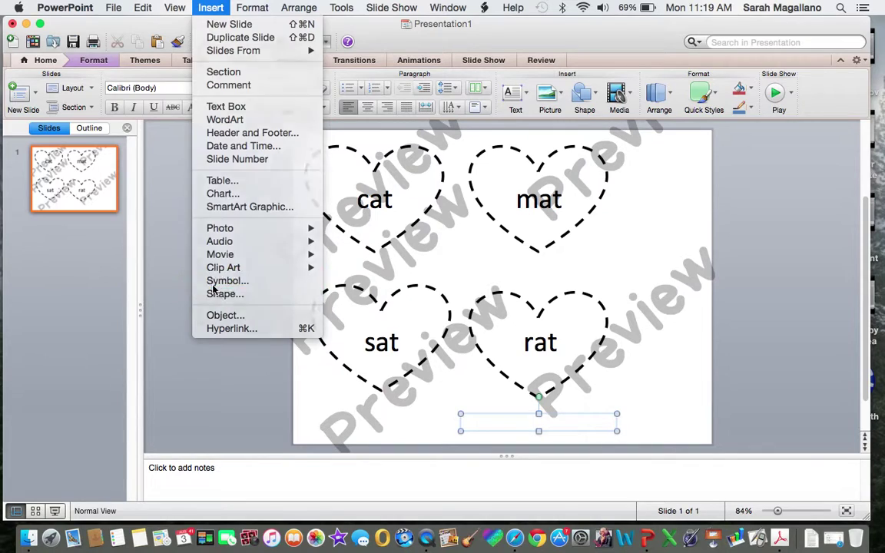
click(64, 378)
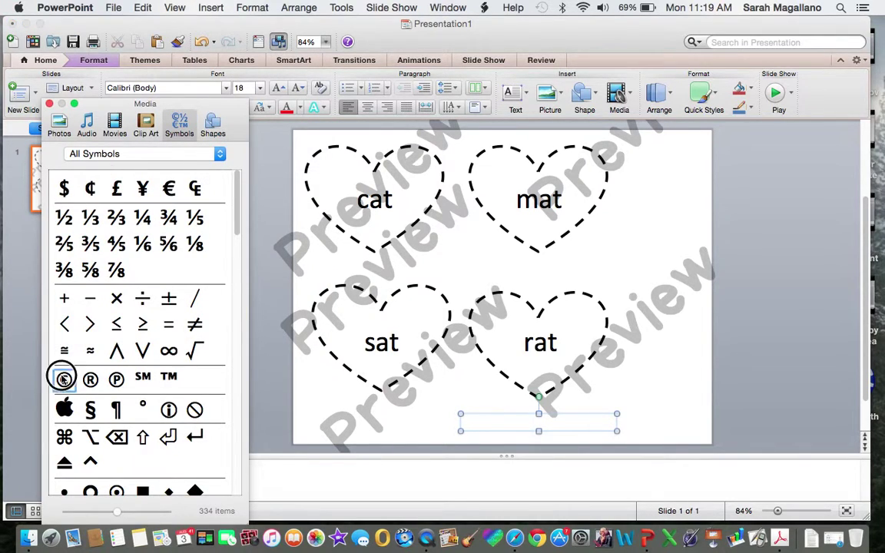
click(49, 104)
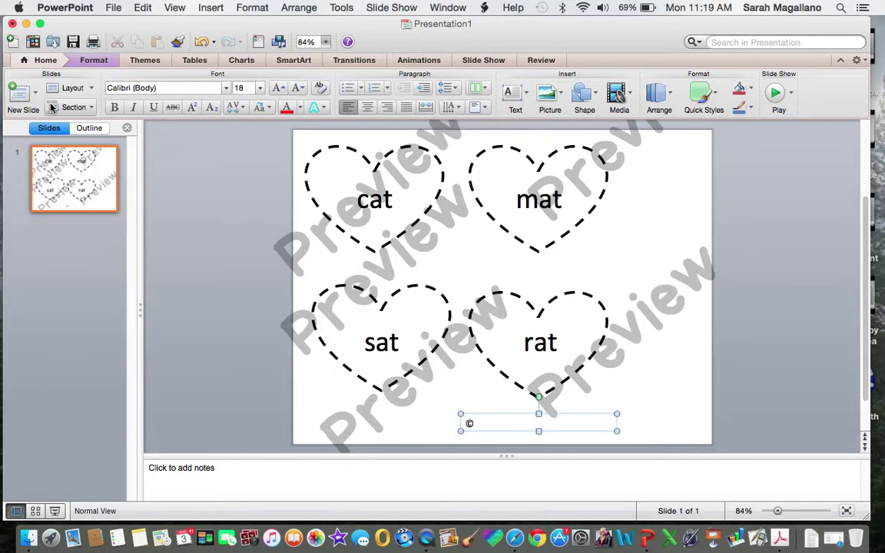
text(2015 Sarah Magallano)
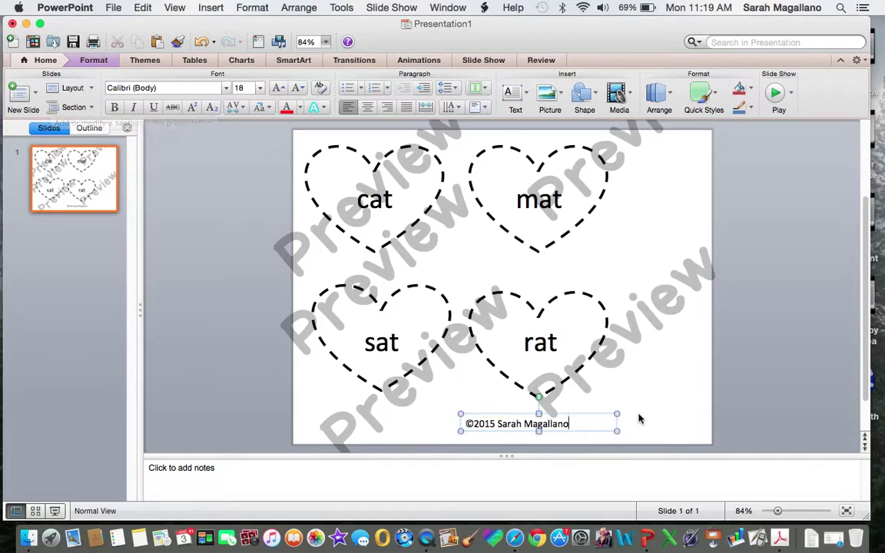
Set the copyright line's font to AAClaire and move its text box down to the bottom edge of the slide
triple_click(510, 425)
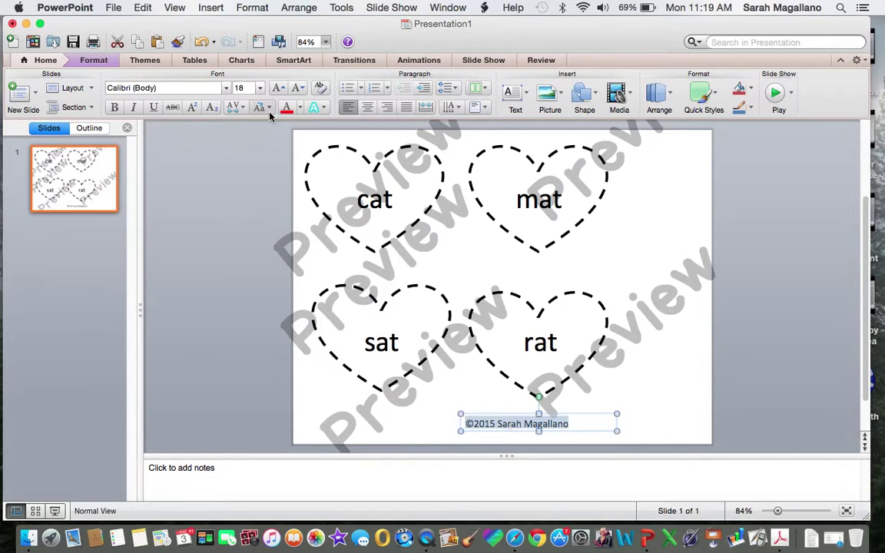
click(224, 88)
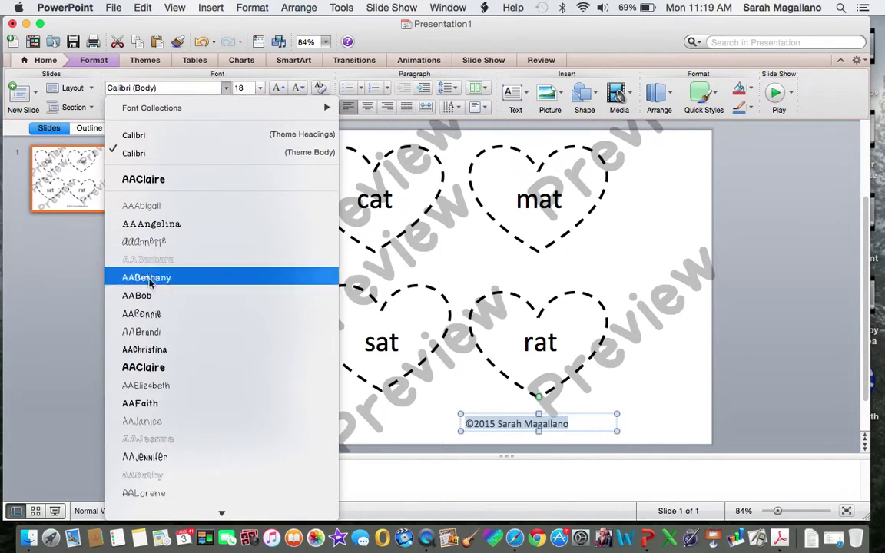
click(149, 184)
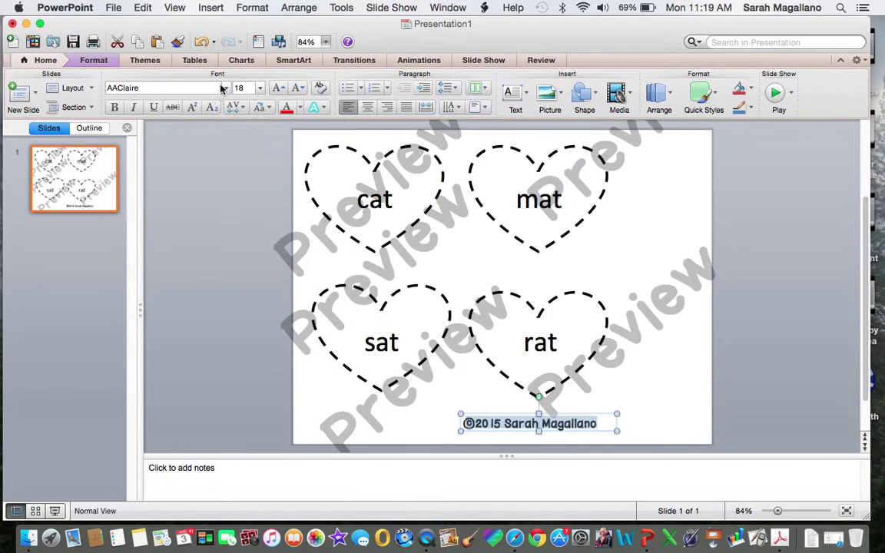
drag(581, 413, 586, 424)
click(743, 397)
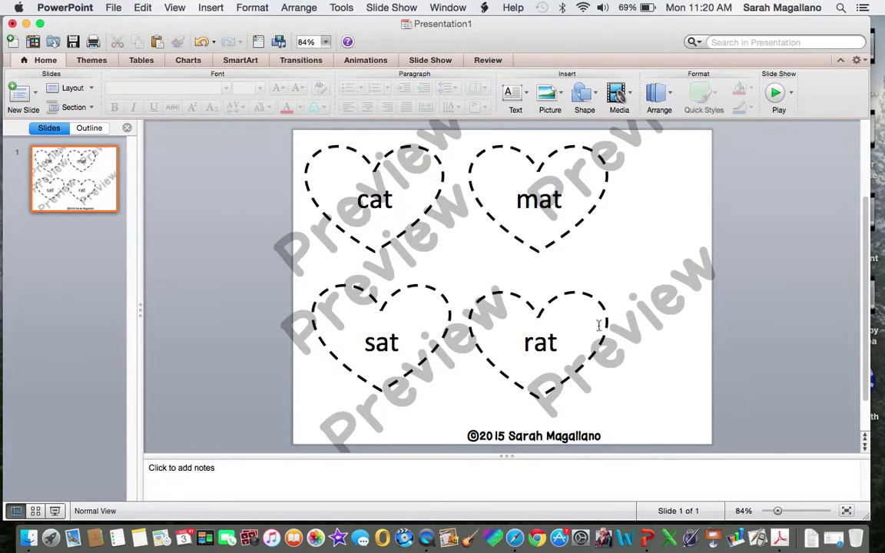
Play the slide show from the current slide to view the watermarked worksheet full screen
click(397, 6)
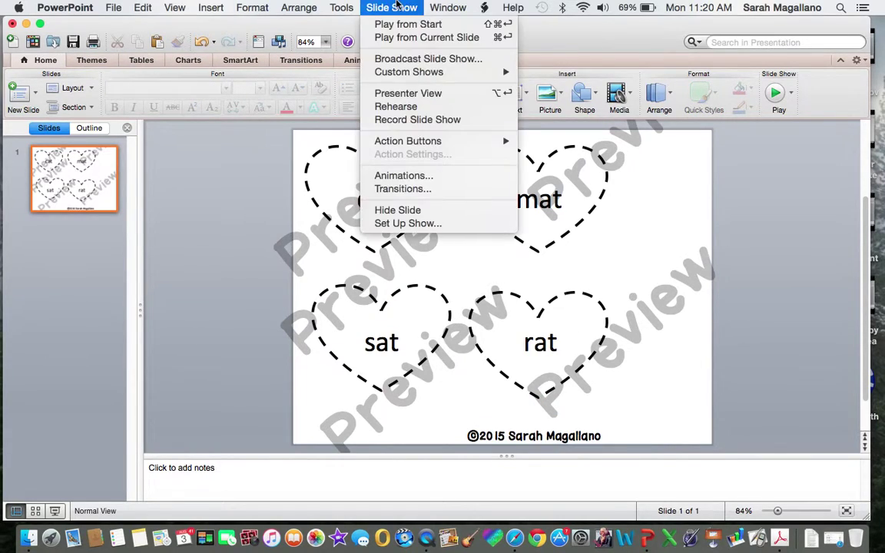
click(416, 38)
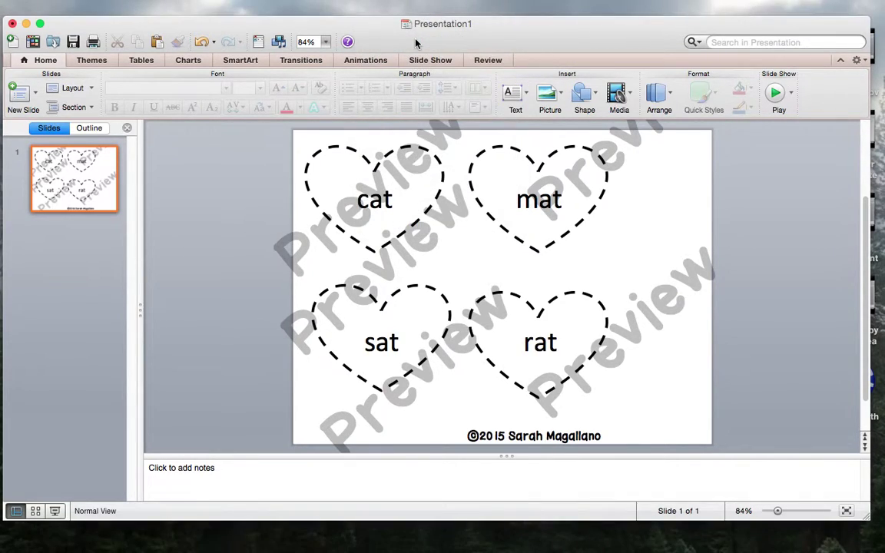